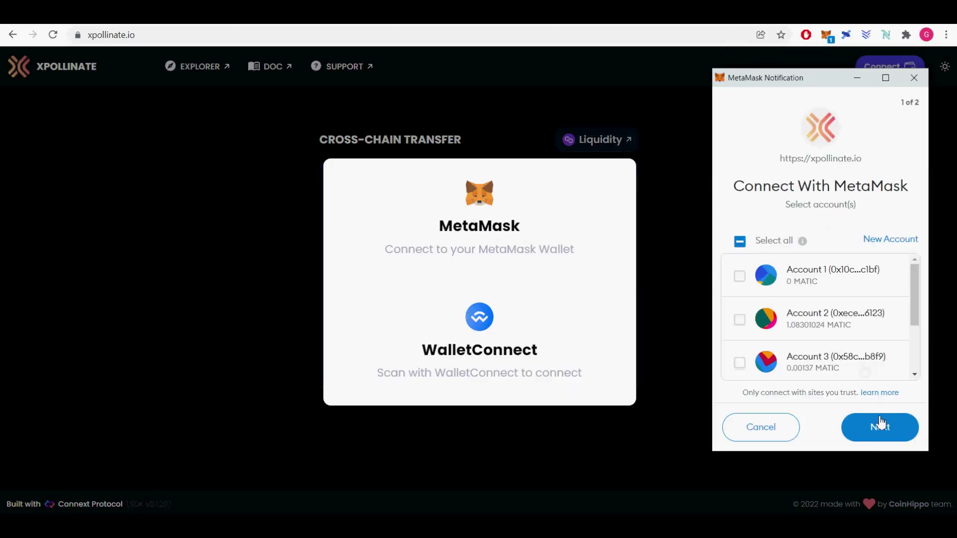
# Connect MetaMask Account 2 to XPollinate for the BSC-to-Polygon USDT transfer
pyautogui.click(882, 320)
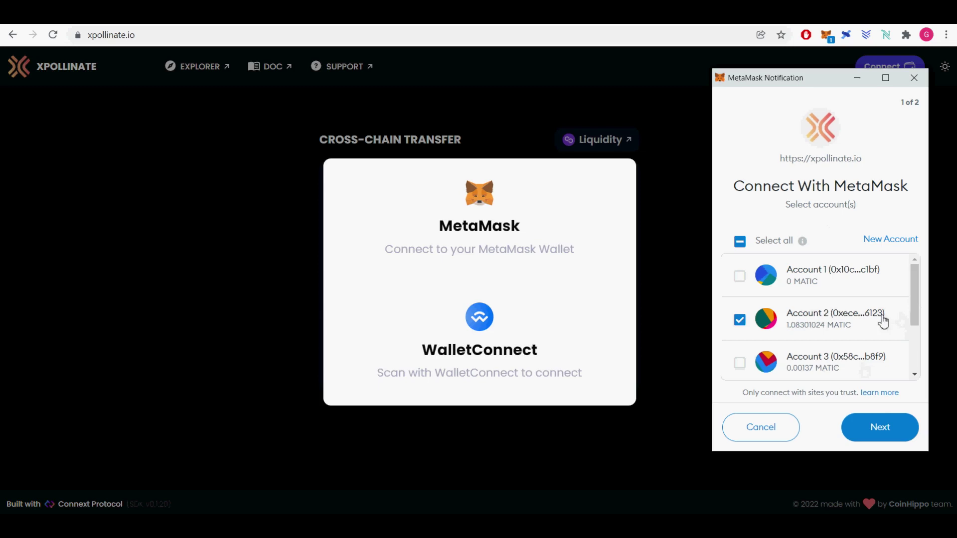
pyautogui.click(892, 427)
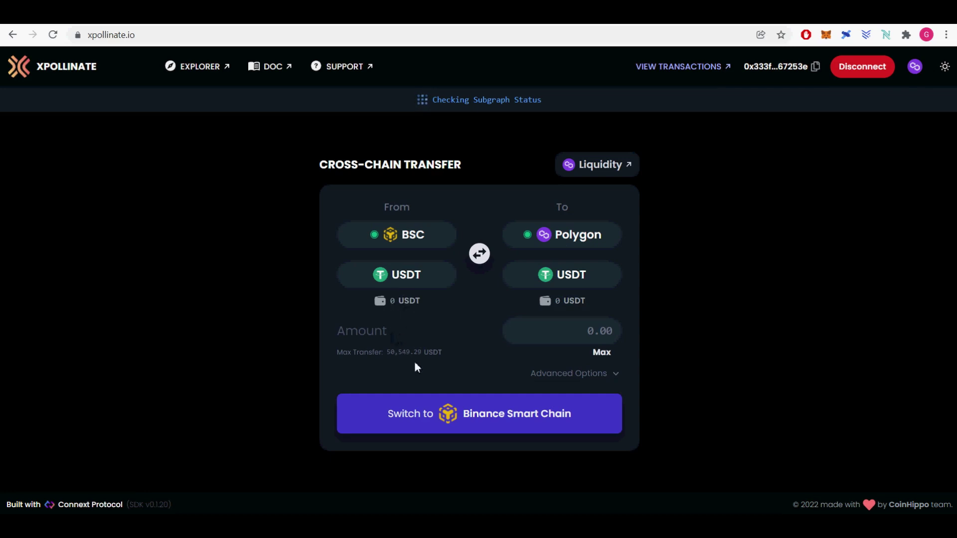
# Leave the amount at 0 and view the 0.101 MATIC Polygon balance in MetaMask
pyautogui.click(602, 354)
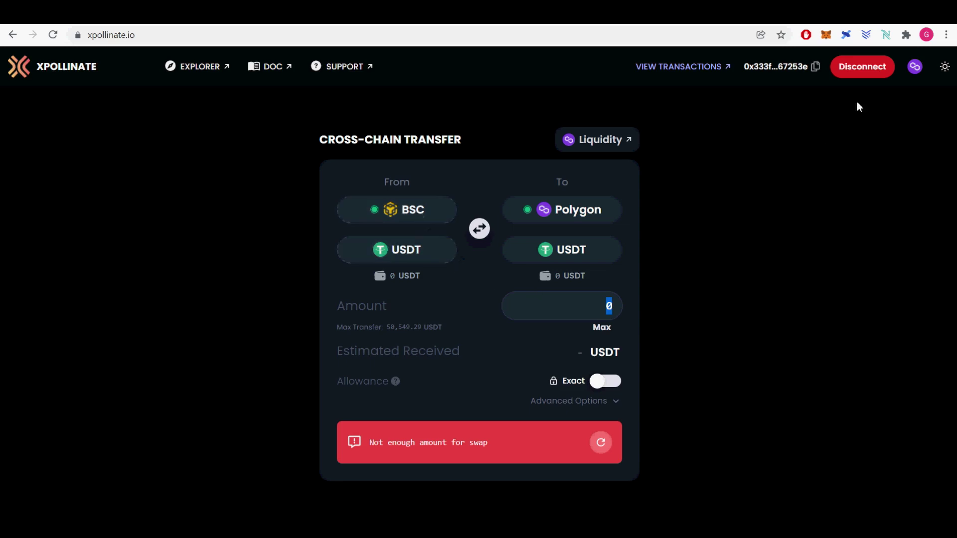
pyautogui.click(826, 35)
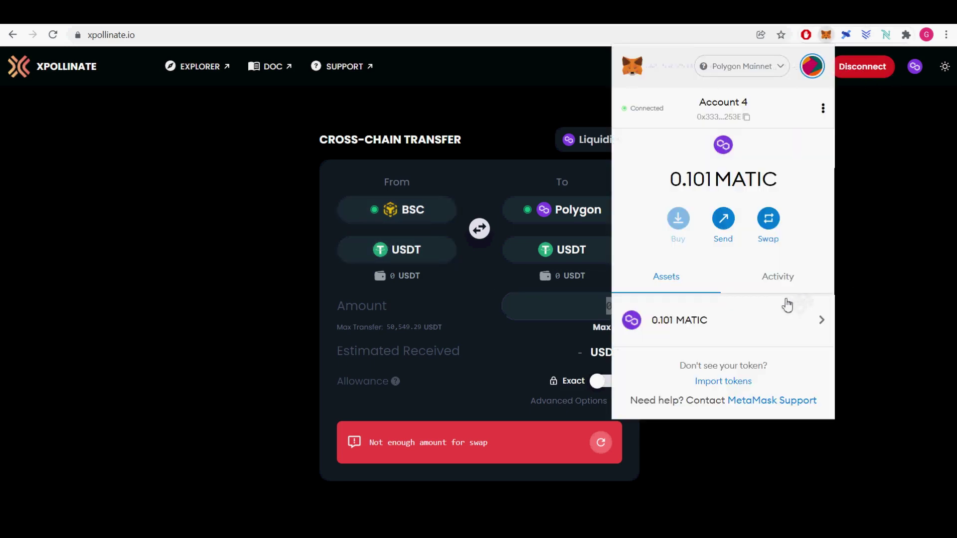
# Make Account 2 the active MetaMask account
pyautogui.click(812, 66)
pyautogui.click(748, 204)
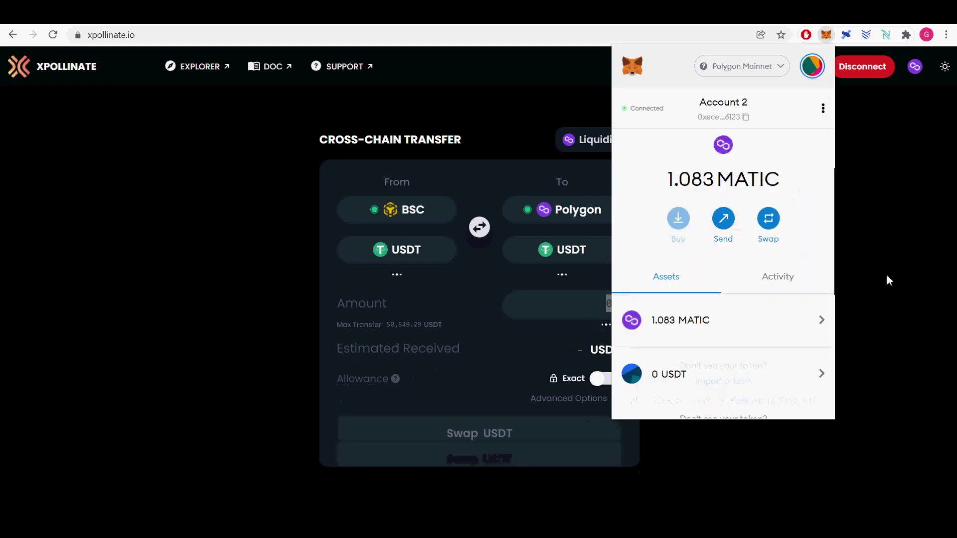
pyautogui.scroll(-1, 822, 305)
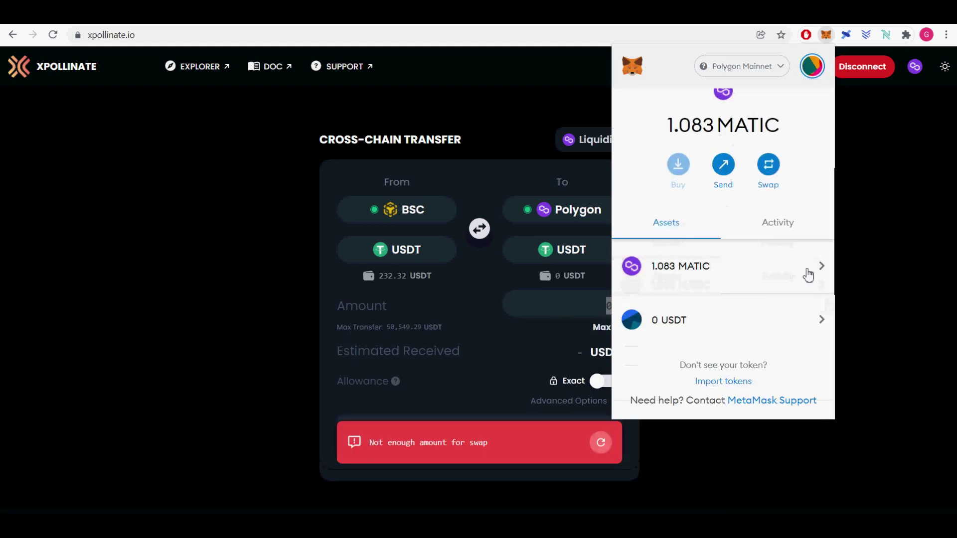
pyautogui.scroll(1, 793, 135)
pyautogui.click(810, 71)
pyautogui.scroll(-2, 787, 175)
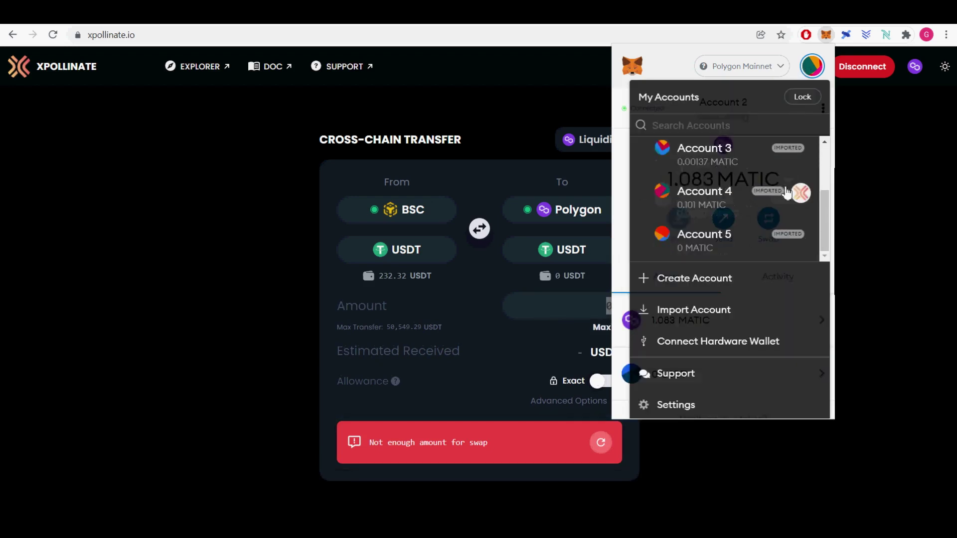
pyautogui.scroll(2, 793, 210)
pyautogui.click(775, 74)
# Switch MetaMask to the BSC network and close the wallet popup
pyautogui.scroll(-3, 795, 214)
pyautogui.click(833, 259)
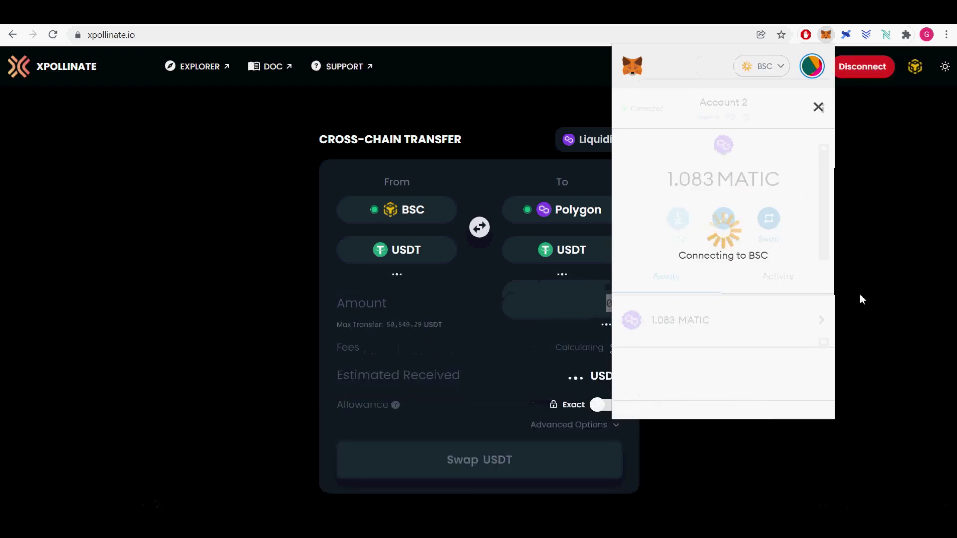
pyautogui.scroll(-2, 799, 312)
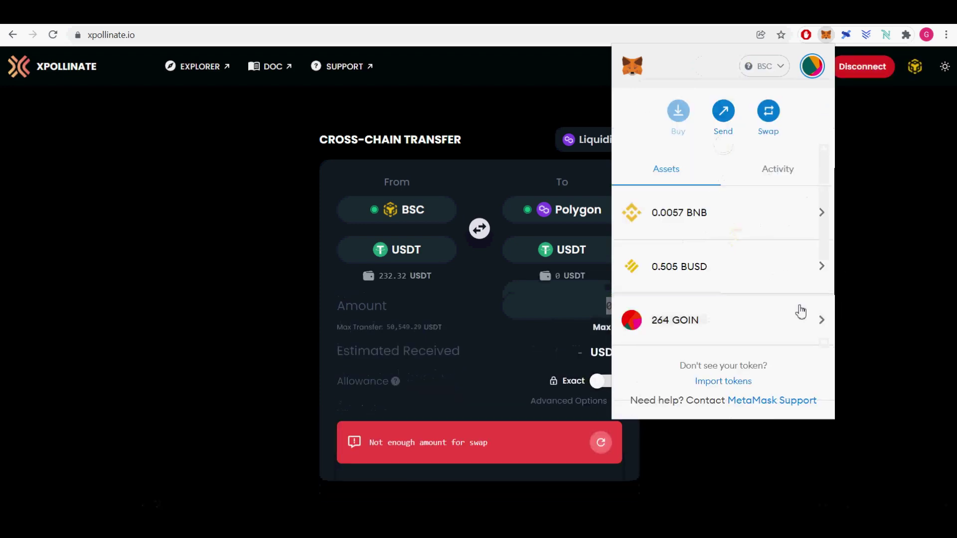
pyautogui.click(885, 289)
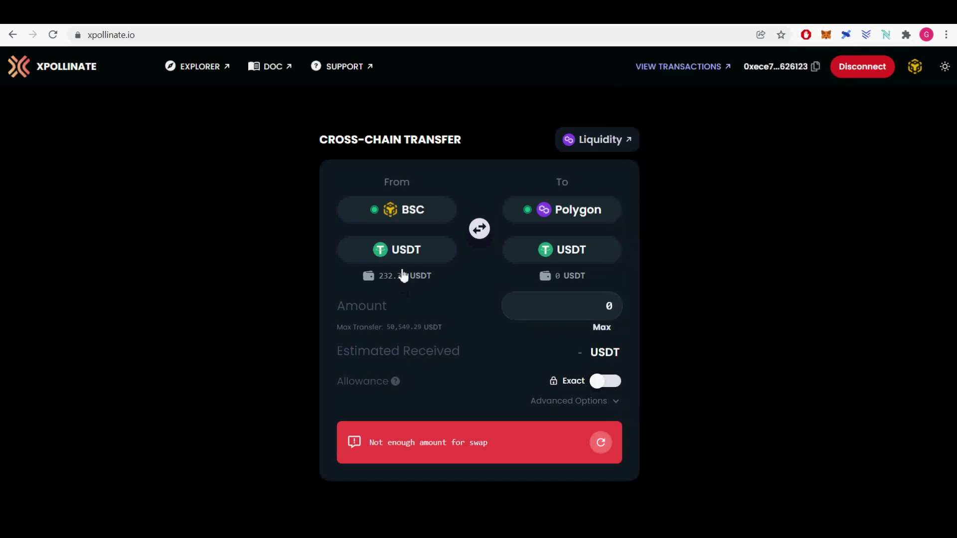
# Fill the amount with the full 232.322672 USDT balance using Max
pyautogui.click(603, 328)
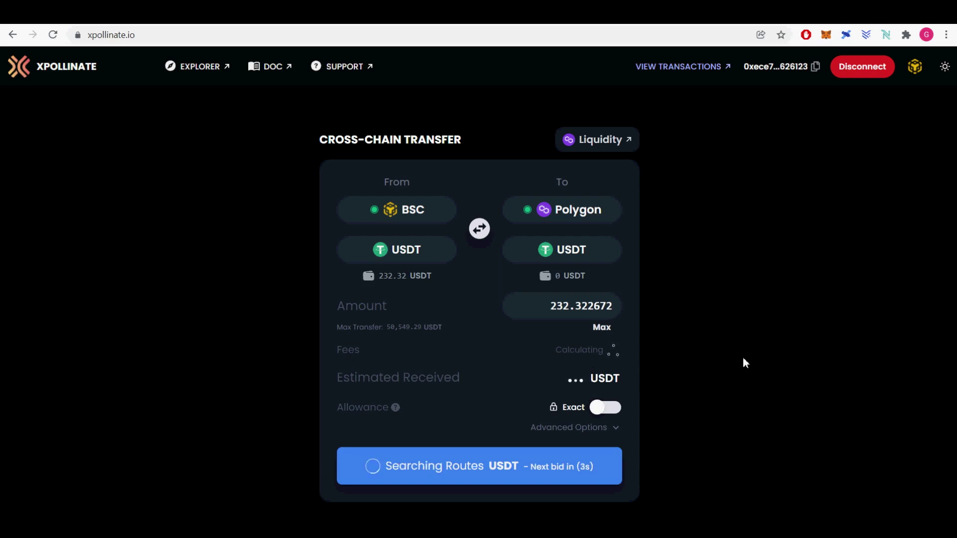
pyautogui.click(425, 219)
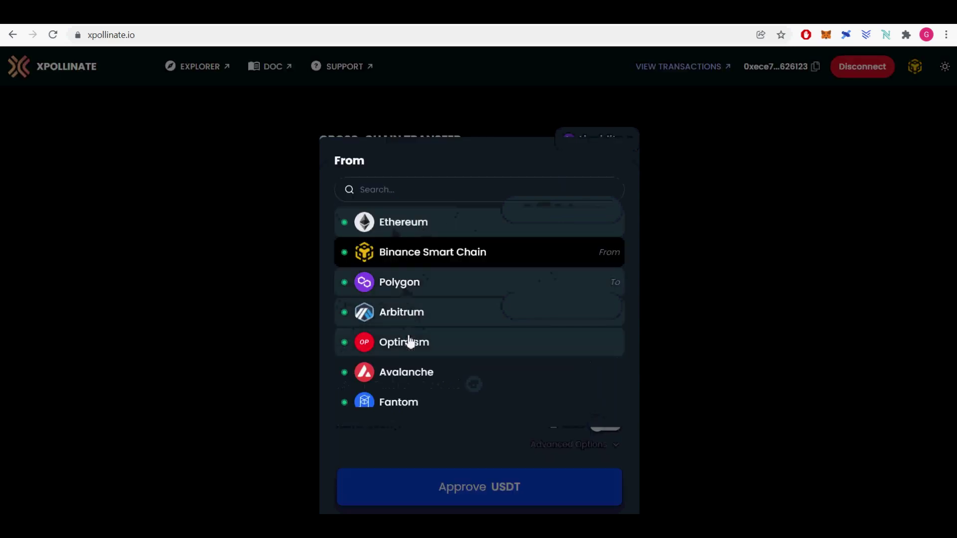
pyautogui.scroll(-3, 412, 375)
pyautogui.scroll(-2, 412, 391)
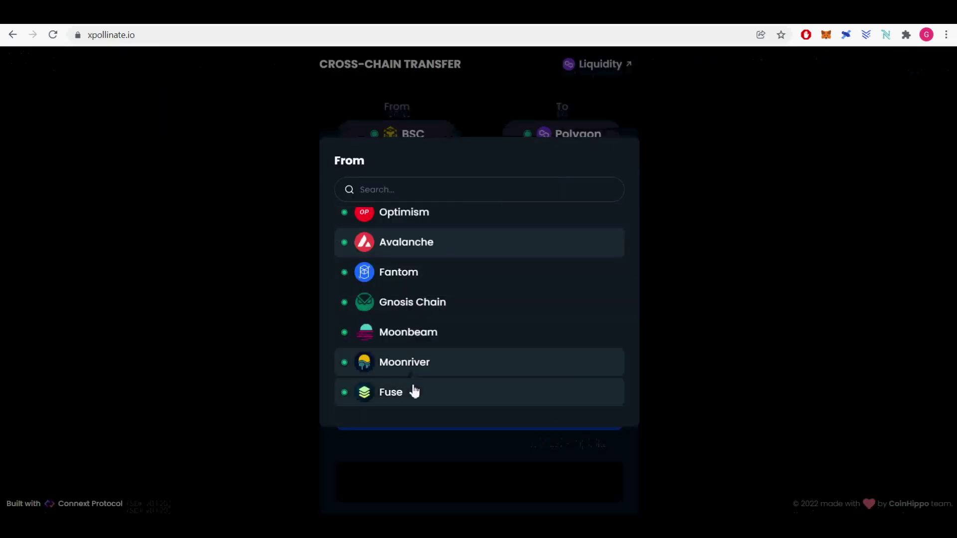
pyautogui.scroll(1, 418, 368)
pyautogui.scroll(4, 418, 368)
pyautogui.click(417, 256)
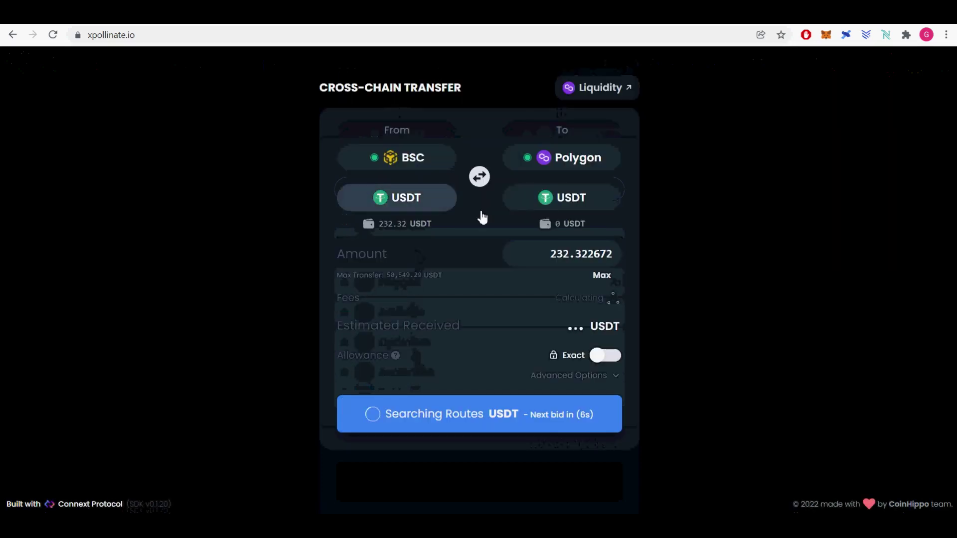
pyautogui.click(602, 169)
pyautogui.scroll(-3, 562, 335)
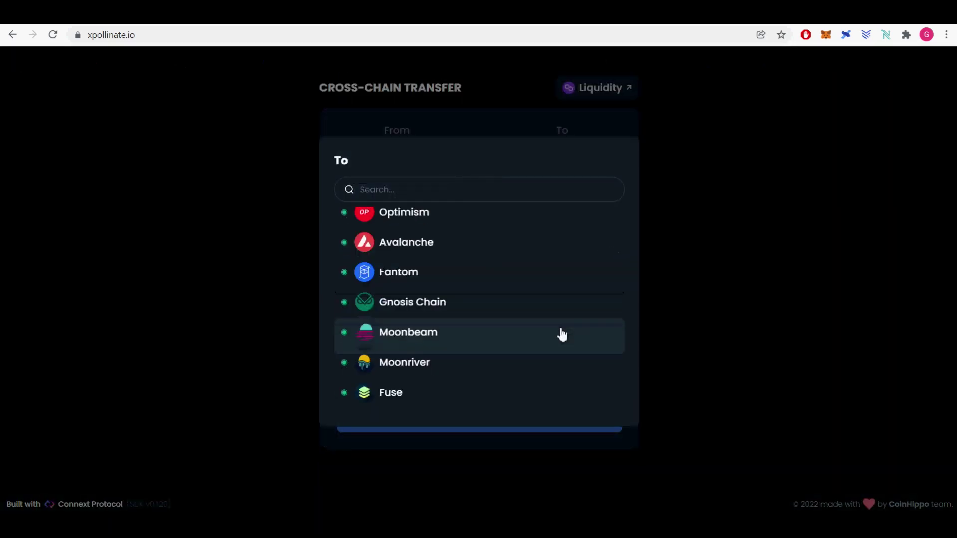
pyautogui.scroll(3, 563, 334)
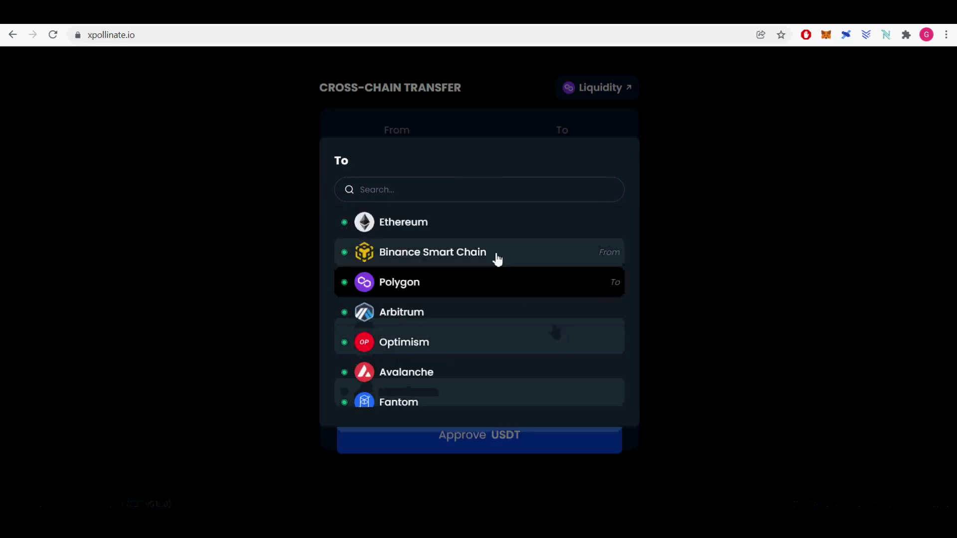
pyautogui.click(462, 286)
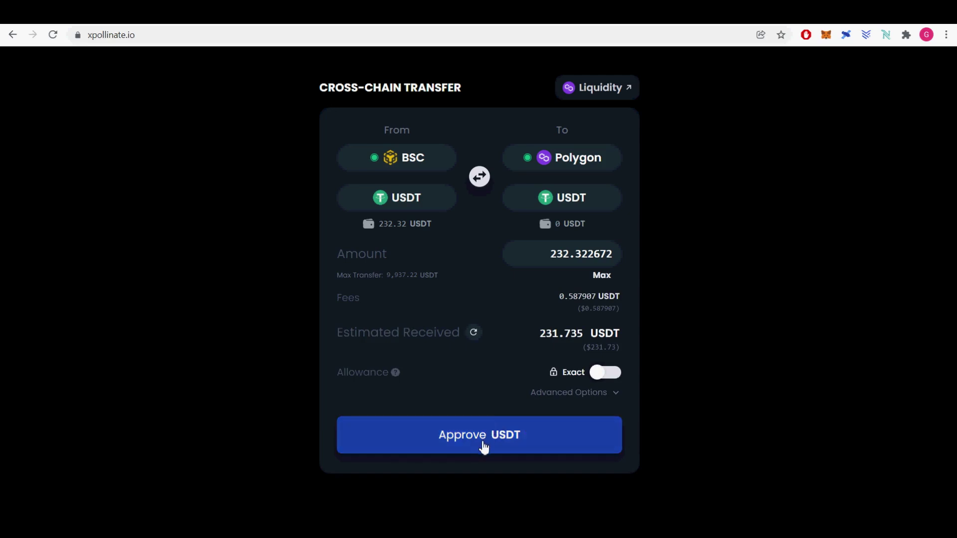
# Inspect the Advanced Options, including the optional receiving address, then collapse them
pyautogui.click(611, 397)
pyautogui.scroll(-5, 612, 400)
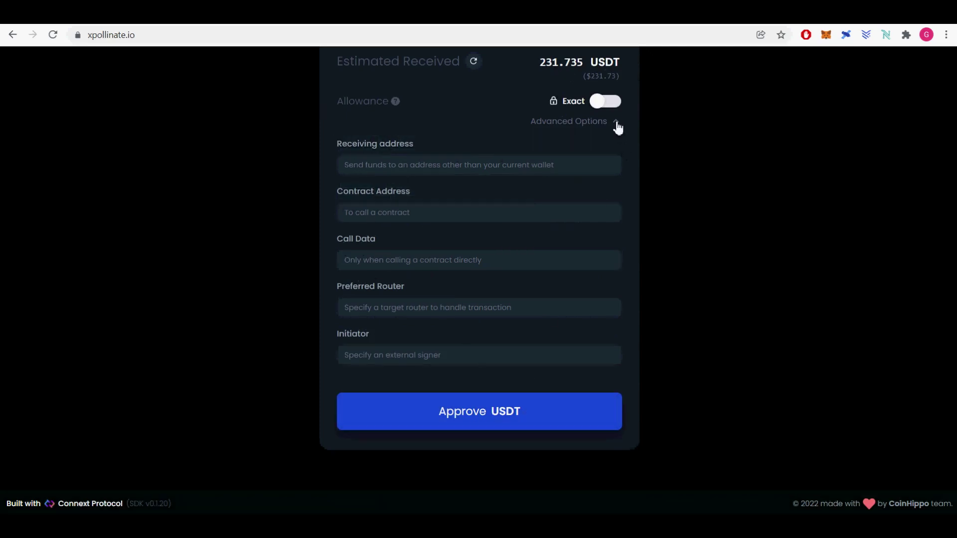
pyautogui.click(368, 167)
pyautogui.click(618, 125)
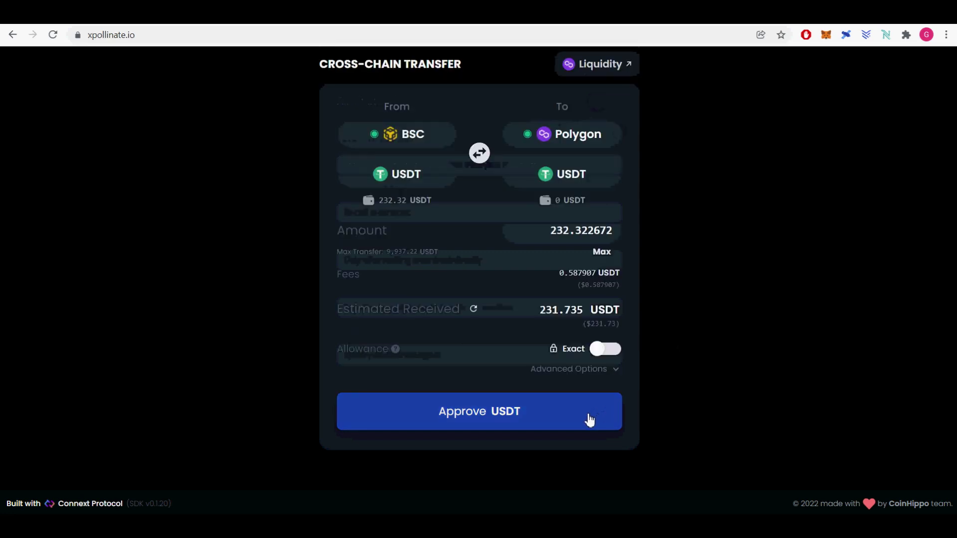
# Review the 232.322672 amount, 231.735 USDT estimate and fee, then request USDT approval
pyautogui.doubleClick(548, 230)
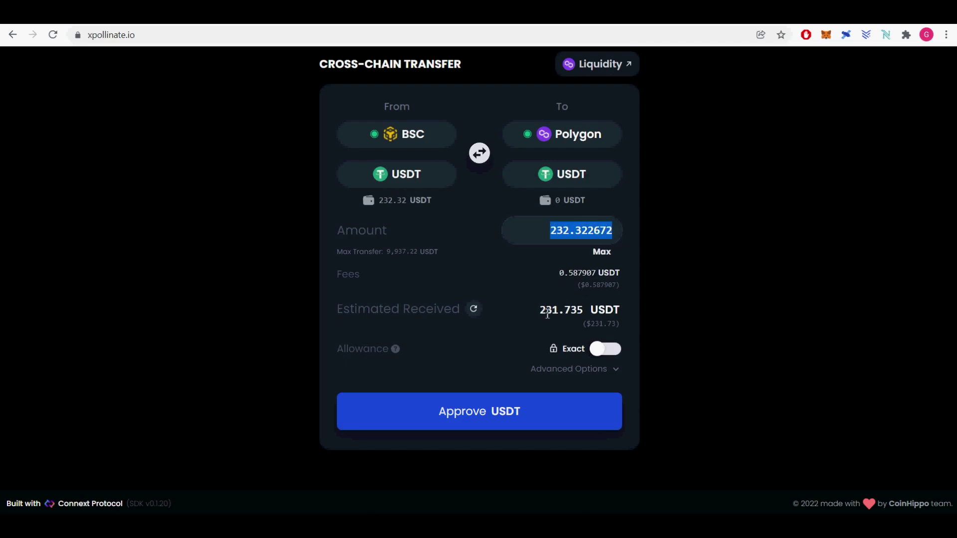
pyautogui.moveTo(541, 310); pyautogui.dragTo(625, 311)
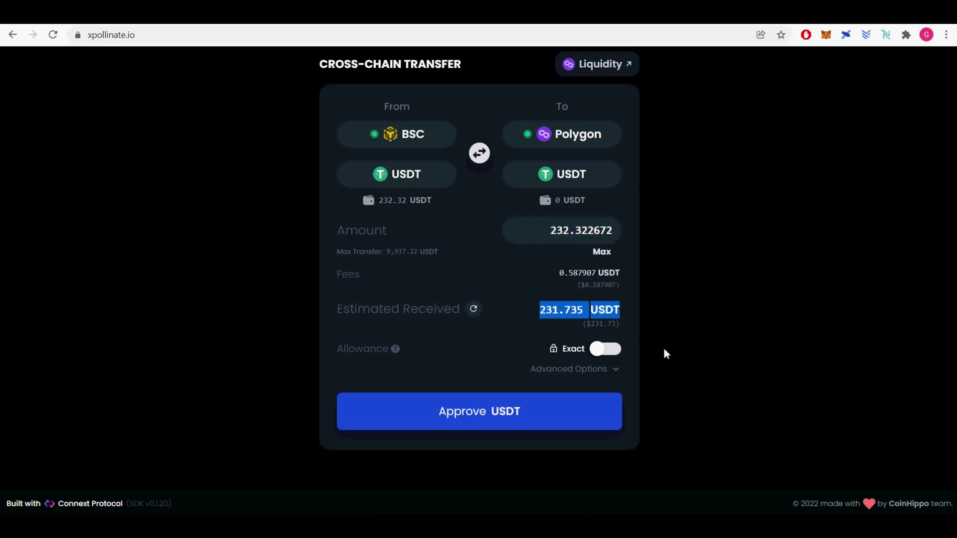
pyautogui.click(696, 355)
pyautogui.moveTo(562, 276); pyautogui.dragTo(594, 273)
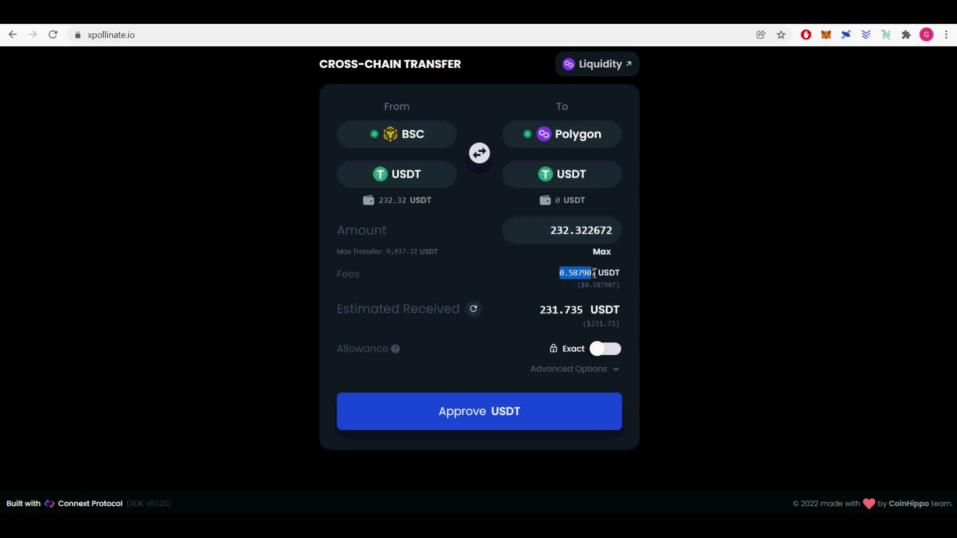
pyautogui.click(514, 412)
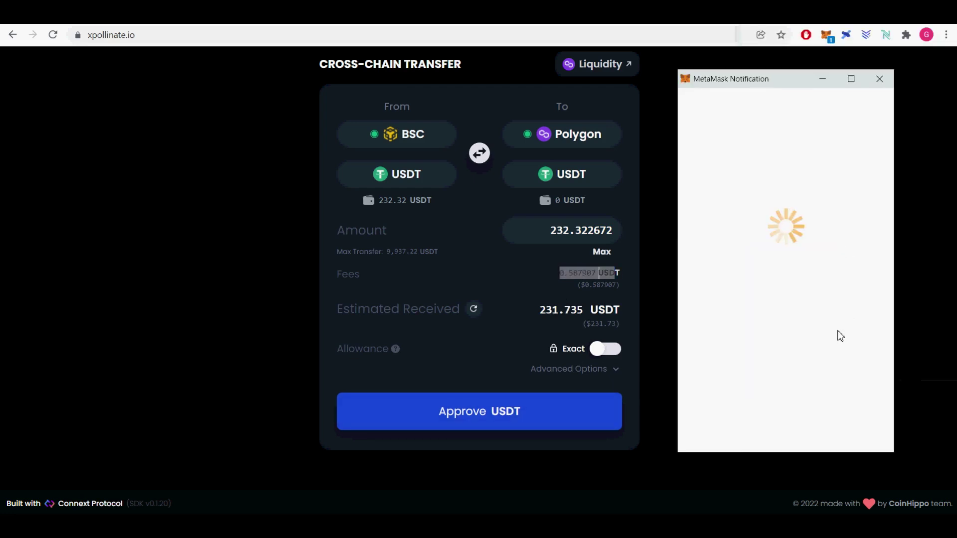
# Grant the USDT spending permission in MetaMask after reviewing the $0.08 fee
pyautogui.scroll(-1, 853, 389)
pyautogui.scroll(-1, 860, 382)
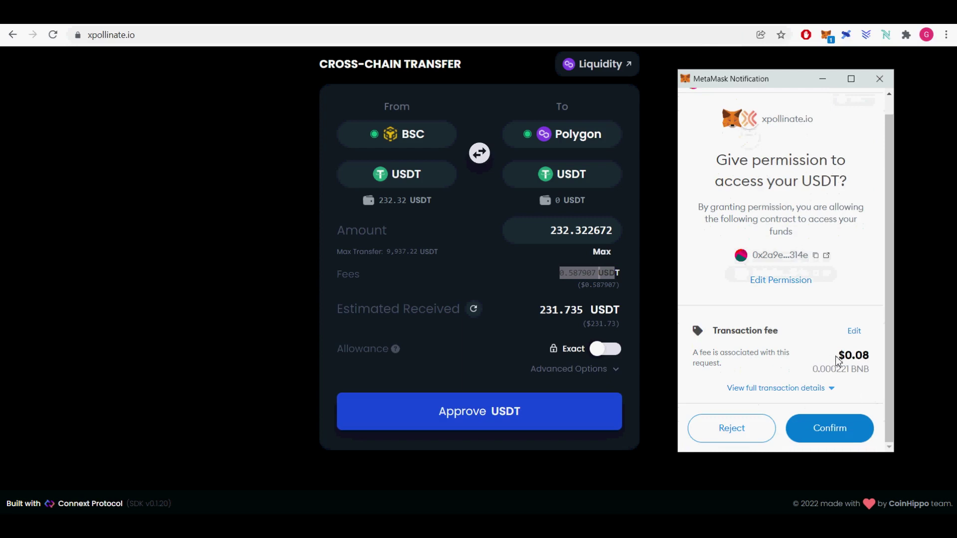
pyautogui.moveTo(837, 355); pyautogui.dragTo(870, 357)
pyautogui.click(838, 432)
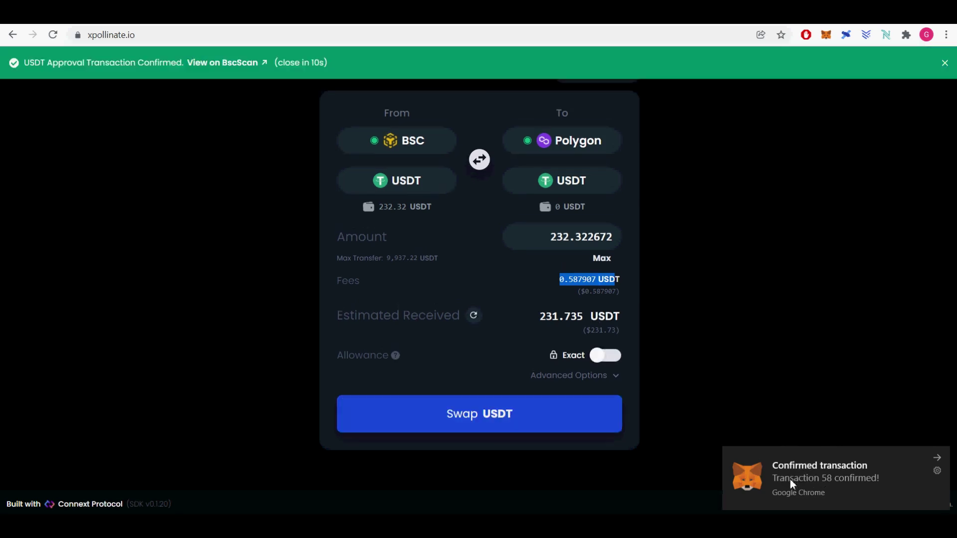
# Bring up the swap confirmation: 232.323 USDT sent, 231.735 USDT estimated on Polygon
pyautogui.click(566, 429)
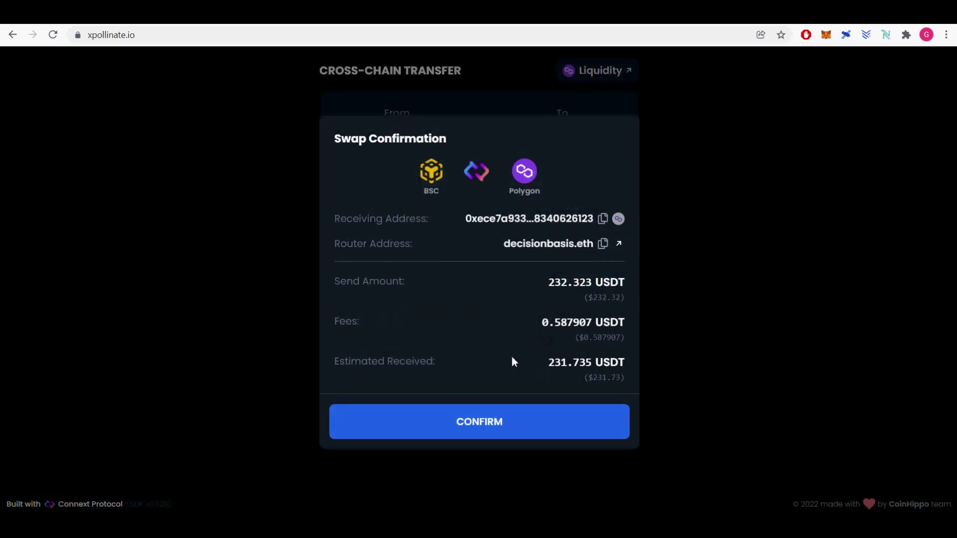
# Confirm the 232.323 USDT swap to Polygon and approve the transaction in MetaMask
pyautogui.click(506, 431)
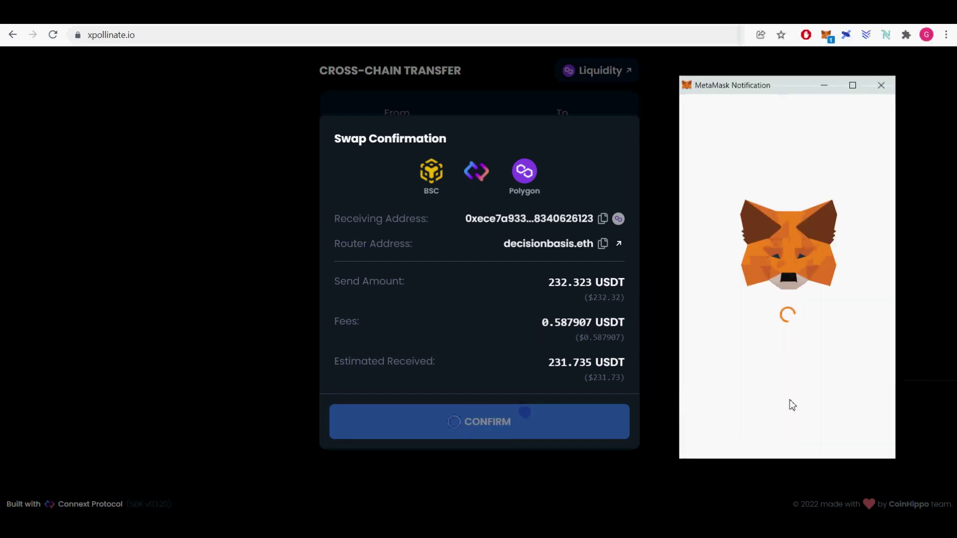
pyautogui.scroll(-1, 817, 408)
pyautogui.click(847, 432)
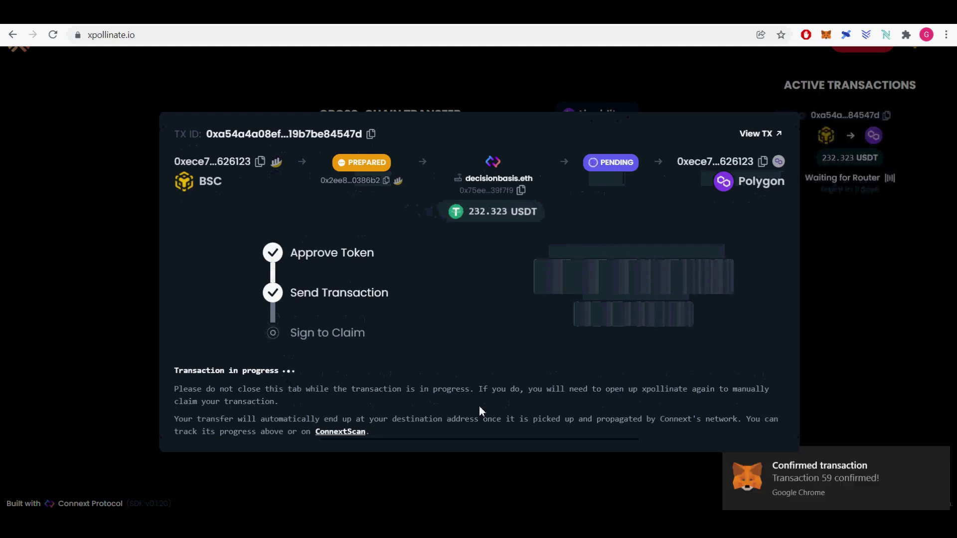
# Review the keep-tab-open and ConnextScan notes, then check MetaMask's activity for the BSC Prepare transaction
pyautogui.moveTo(175, 389); pyautogui.dragTo(280, 403)
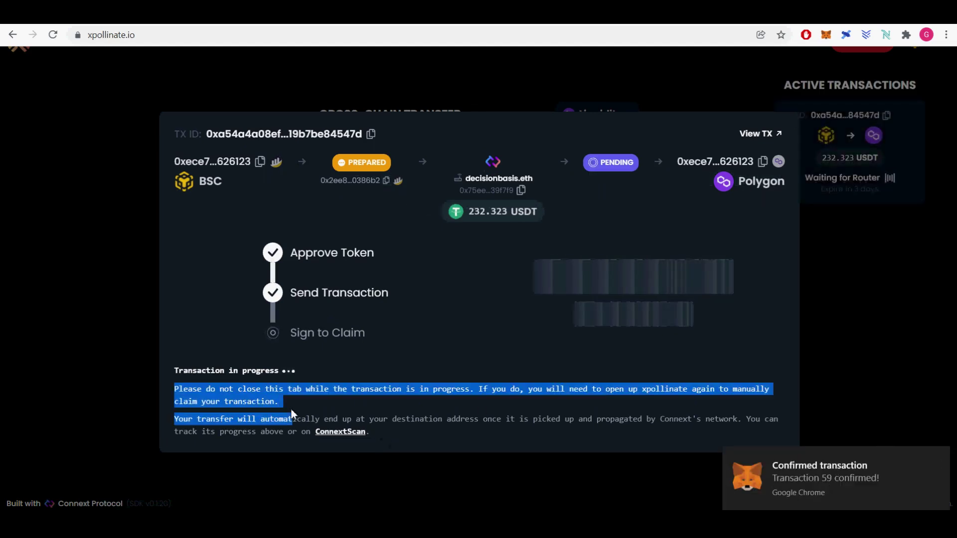
pyautogui.moveTo(291, 408); pyautogui.dragTo(366, 447)
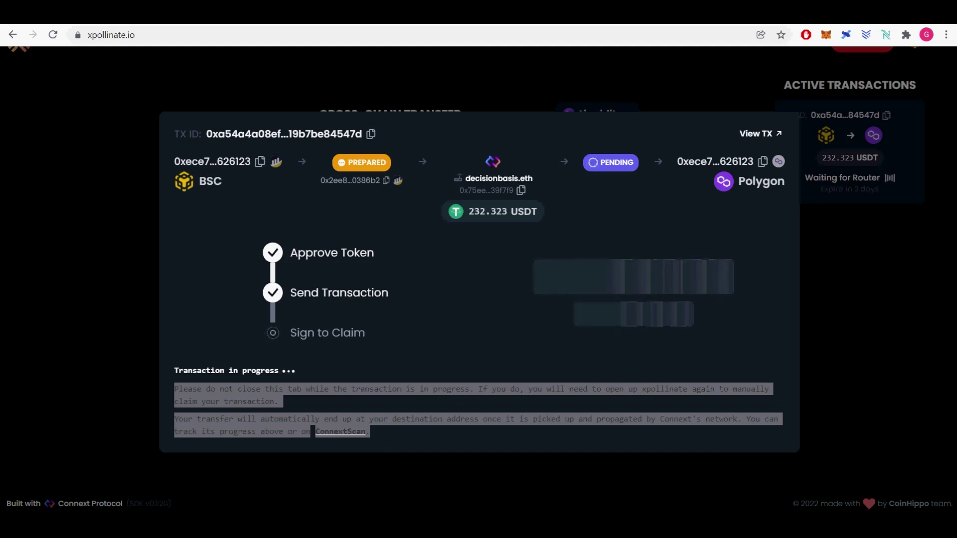
pyautogui.click(489, 331)
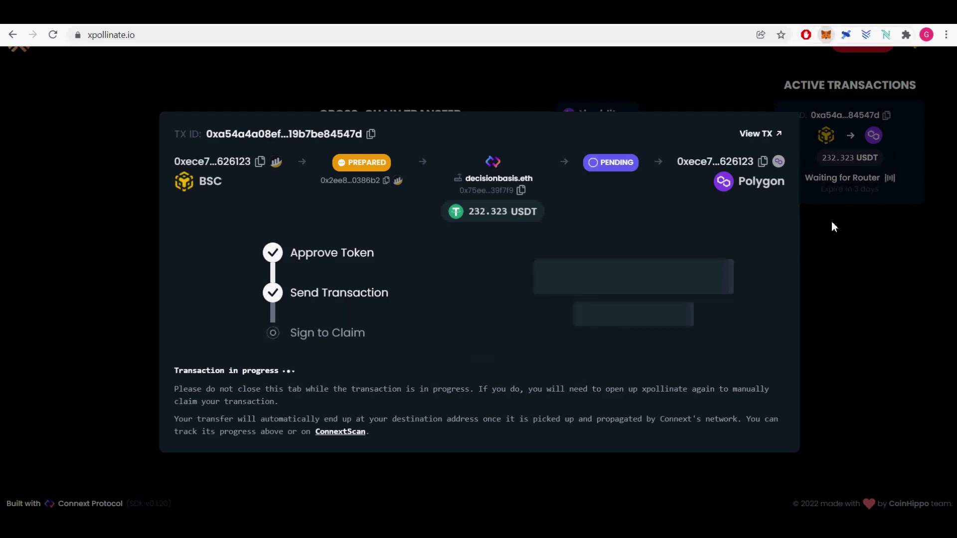
pyautogui.hotkey('alt', 'shift', 'm')
# Verify only 0.00000003 USDT remains on BSC, close MetaMask, and dismiss the reminder
pyautogui.scroll(-3, 772, 380)
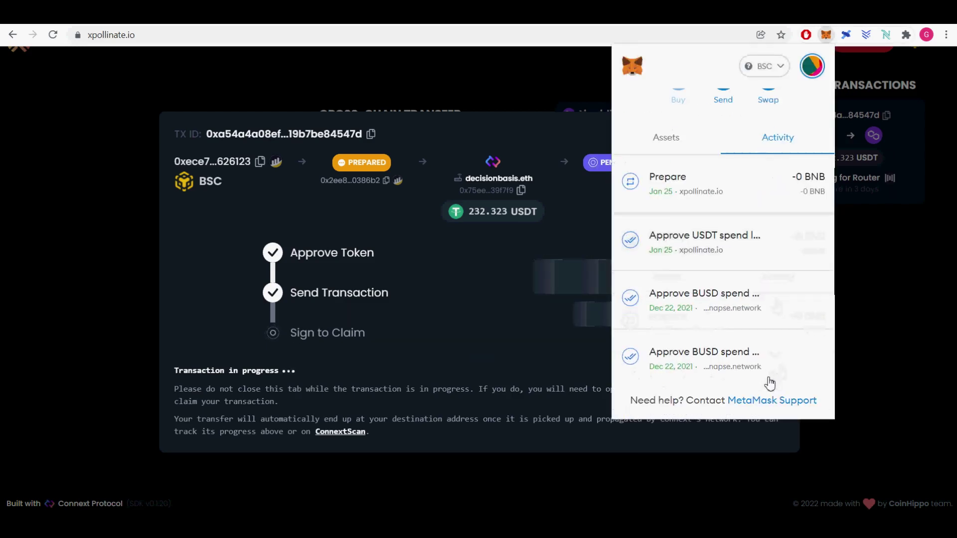
pyautogui.scroll(3, 770, 380)
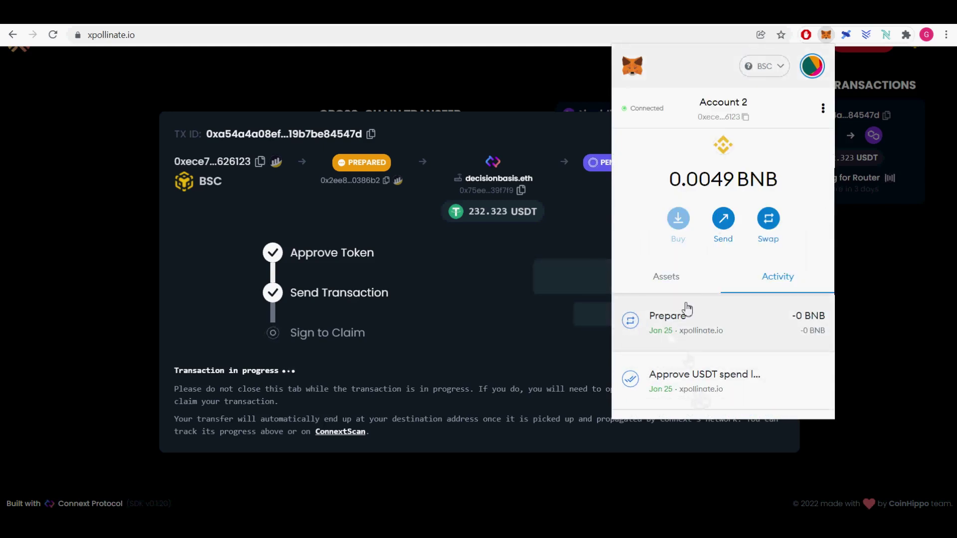
pyautogui.click(673, 278)
pyautogui.scroll(-3, 806, 359)
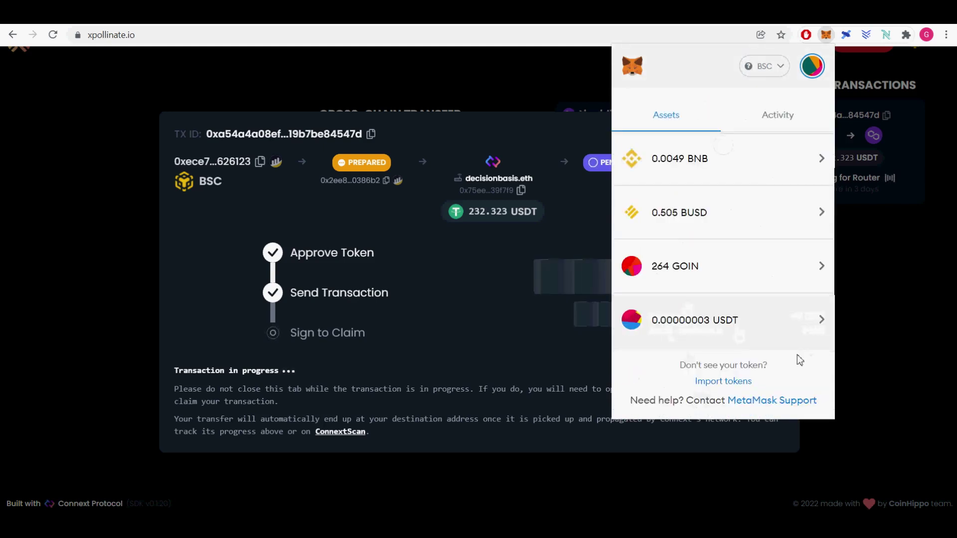
pyautogui.click(907, 344)
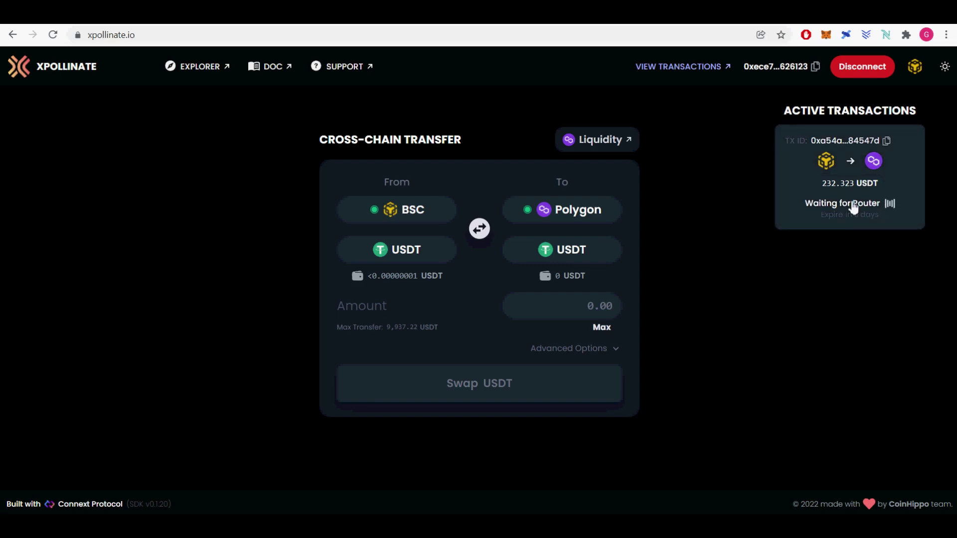
pyautogui.click(717, 403)
pyautogui.click(863, 213)
# Sign the claim for 231.564 USDT on Polygon and approve it in MetaMask
pyautogui.moveTo(732, 402); pyautogui.dragTo(426, 393)
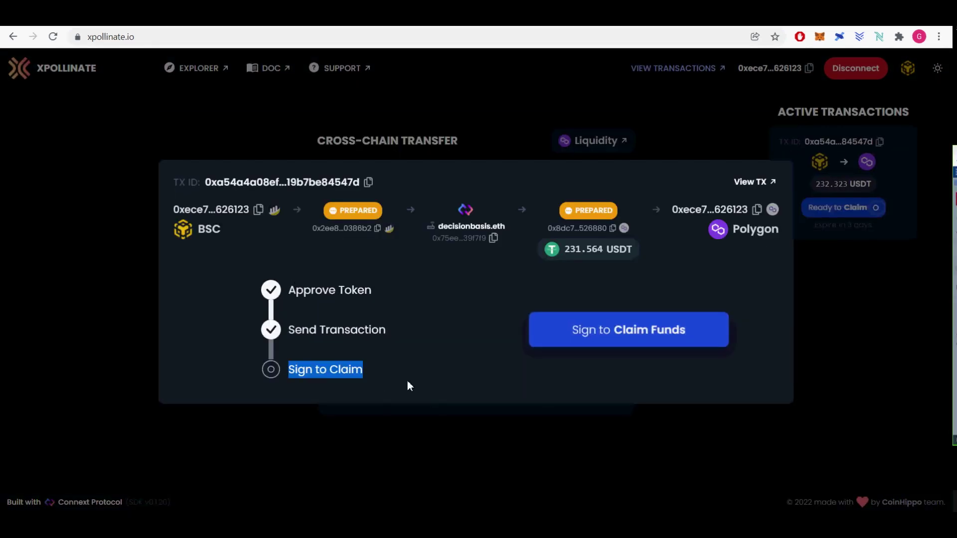
pyautogui.click(591, 344)
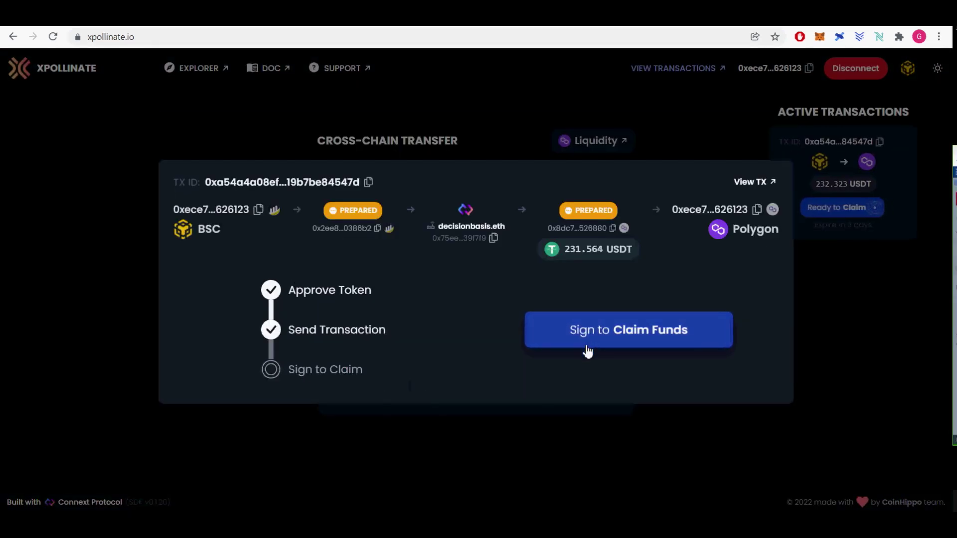
pyautogui.click(594, 344)
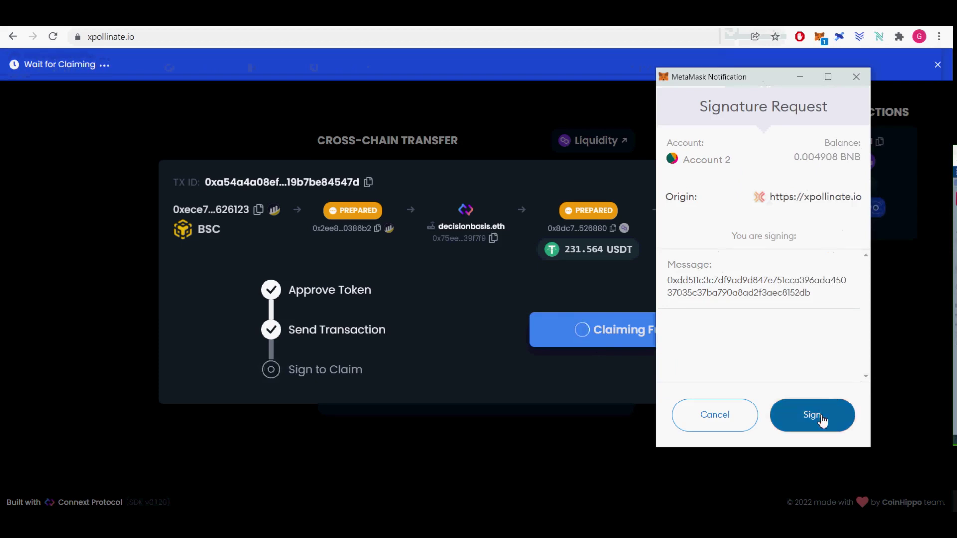
pyautogui.click(823, 418)
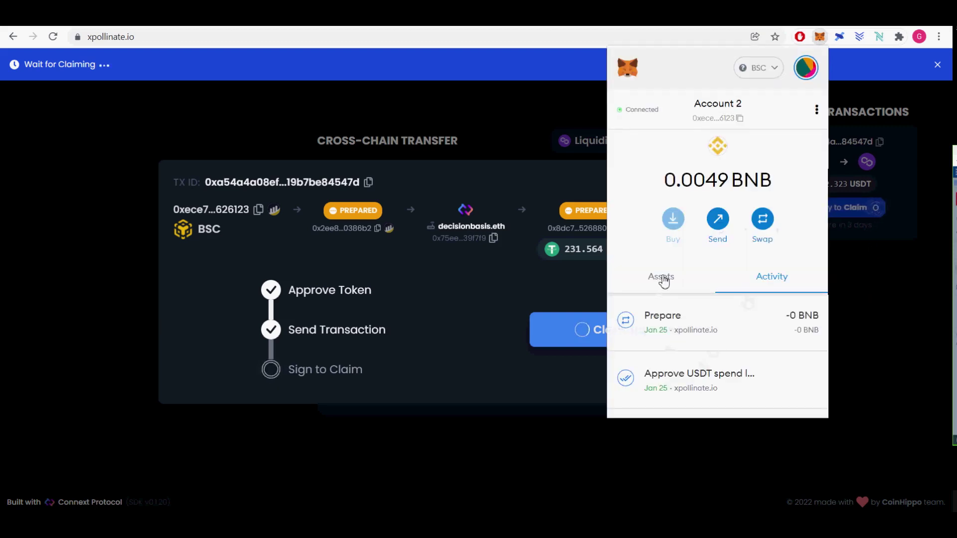
# Review the BSC token balances in MetaMask's Assets list, showing 0.0049 BNB
pyautogui.click(662, 278)
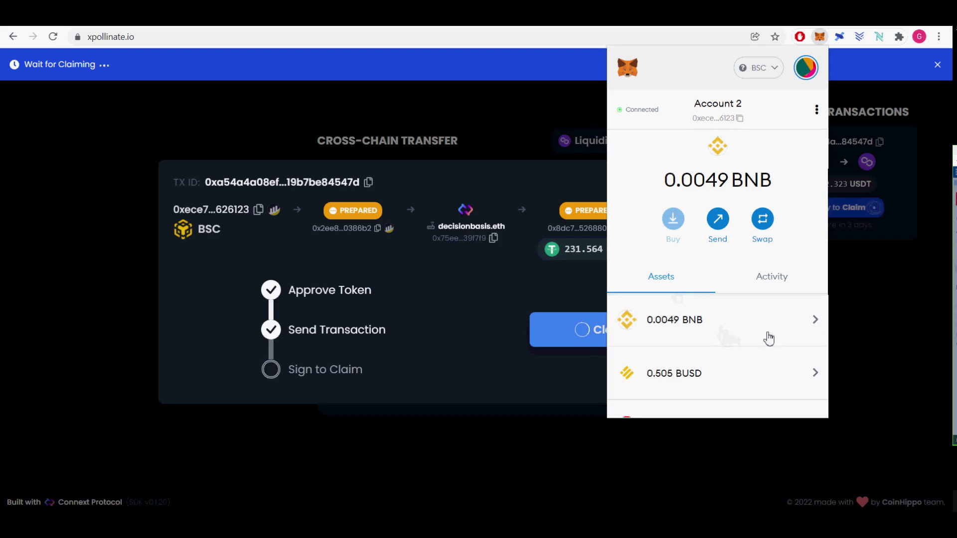
pyautogui.scroll(-3, 810, 369)
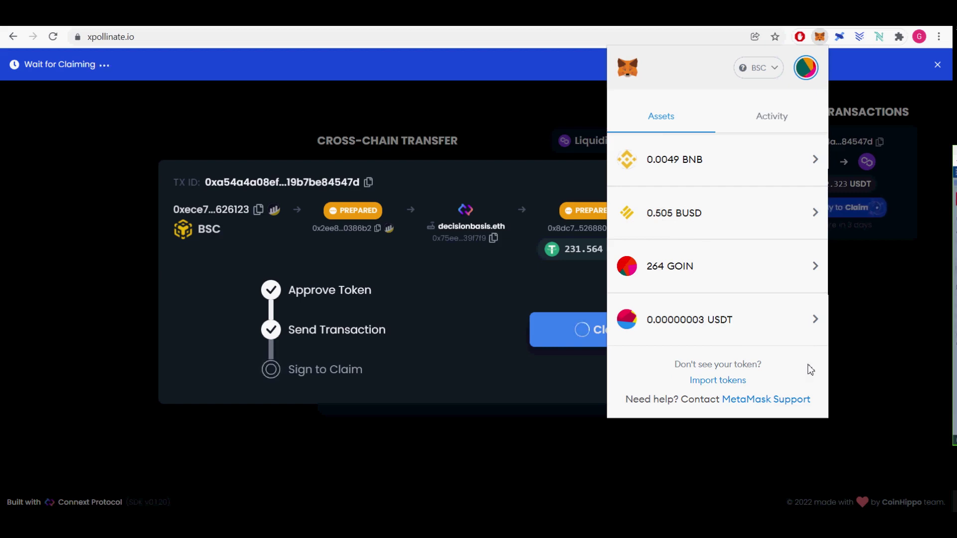
pyautogui.scroll(3, 810, 370)
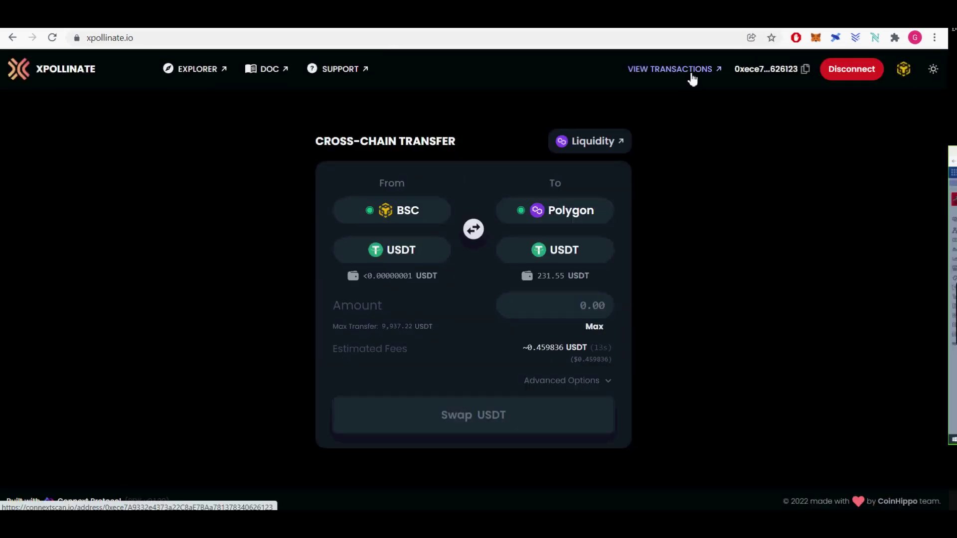
# Open the wallet's ConnextScan address page and highlight its 231.55 USDT Tether balance on Polygon
pyautogui.click(692, 75)
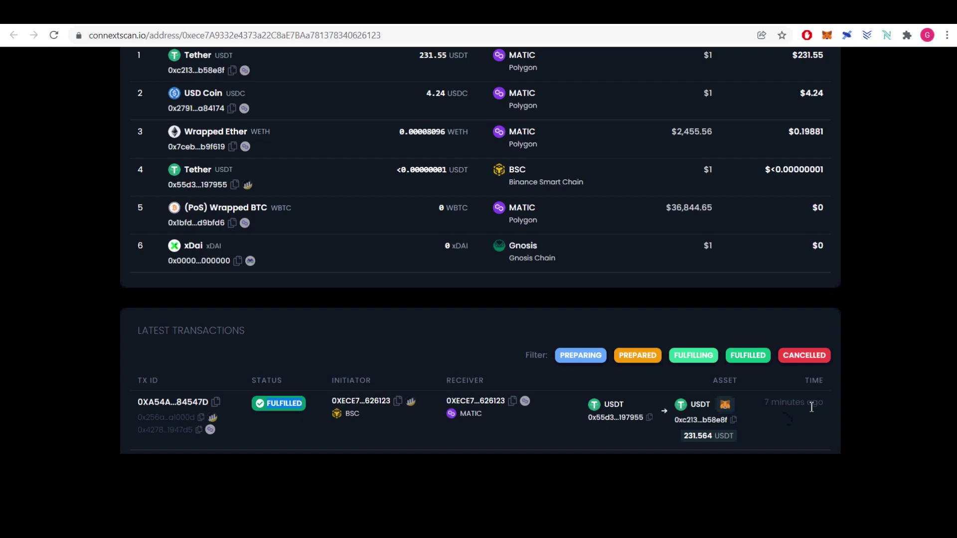
pyautogui.scroll(4, 818, 408)
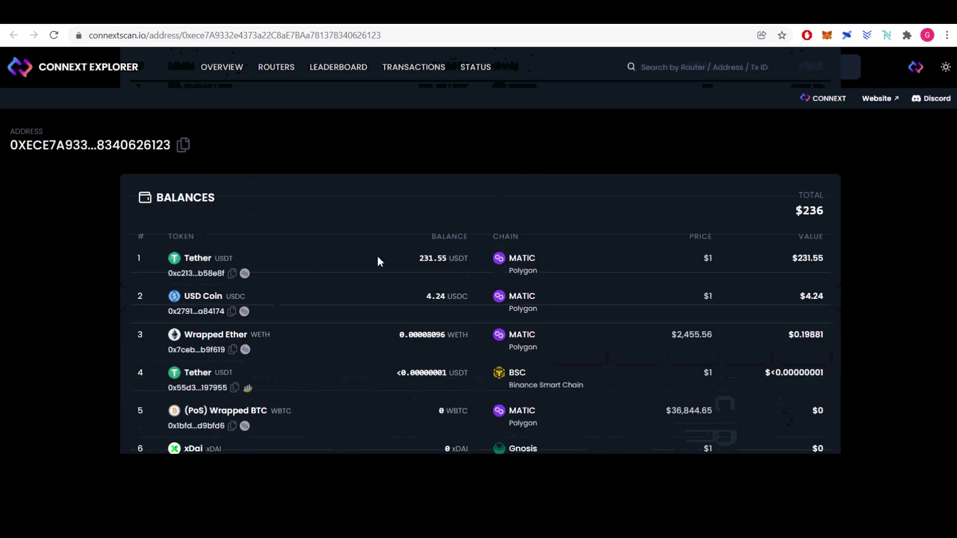
pyautogui.moveTo(417, 257); pyautogui.dragTo(449, 267)
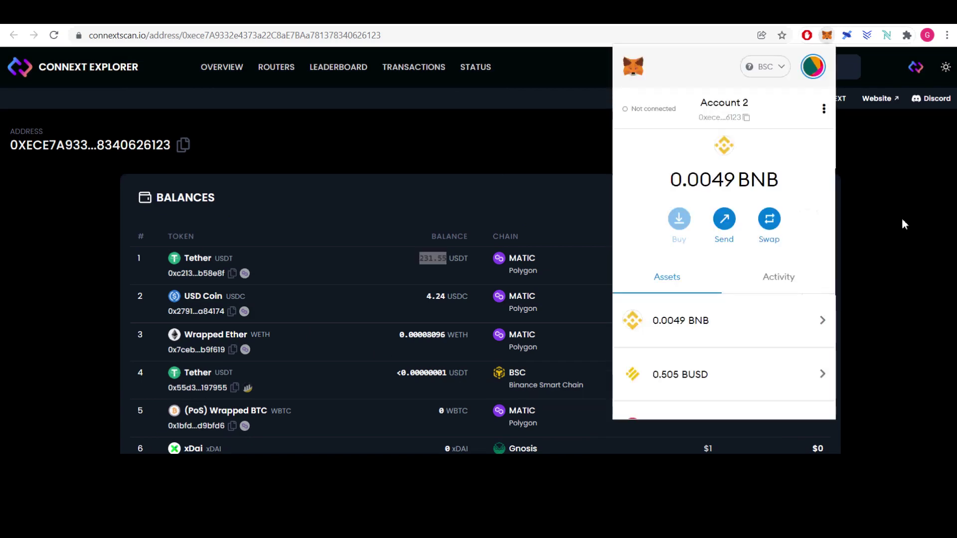
# Switch MetaMask to Polygon Mainnet and open the 231.547 USDT asset details
pyautogui.click(782, 70)
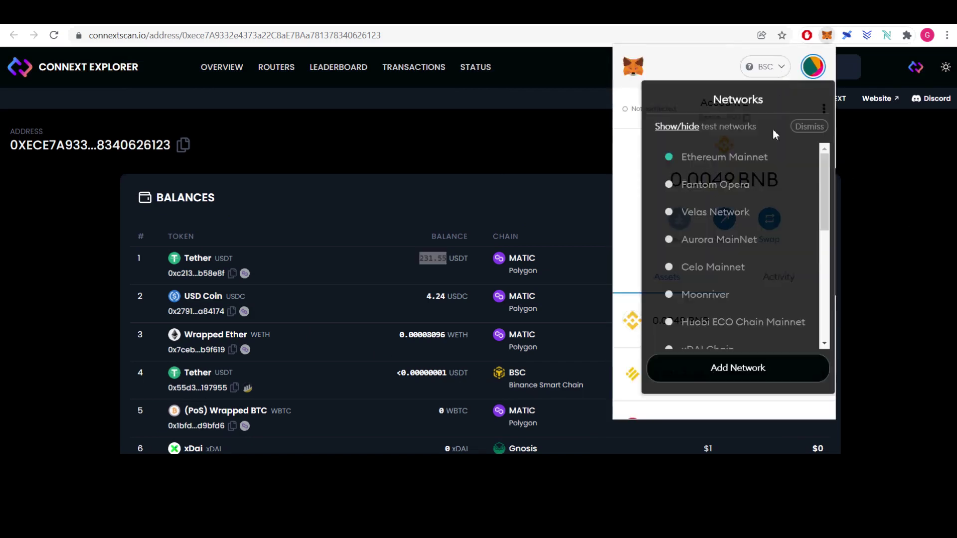
pyautogui.scroll(-5, 757, 271)
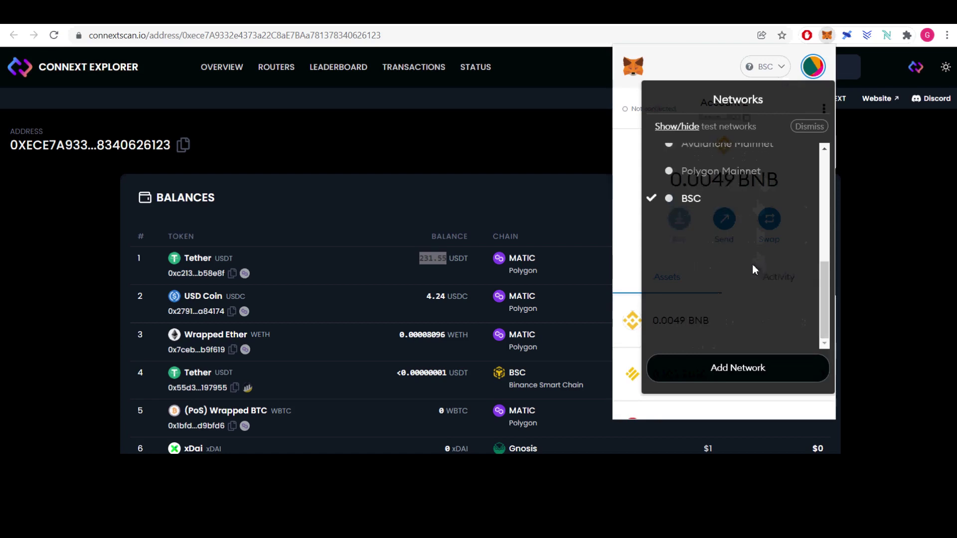
pyautogui.click(742, 182)
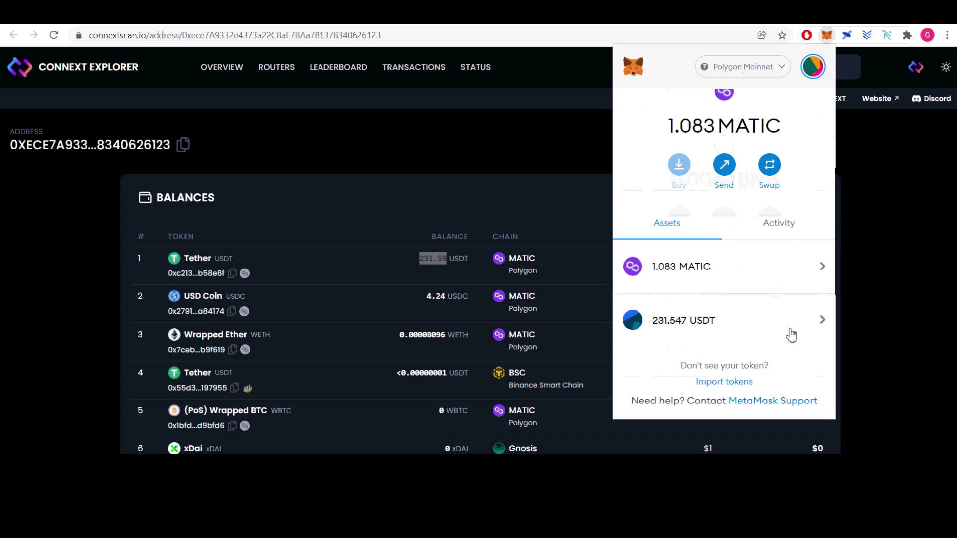
pyautogui.moveTo(651, 322); pyautogui.dragTo(688, 324)
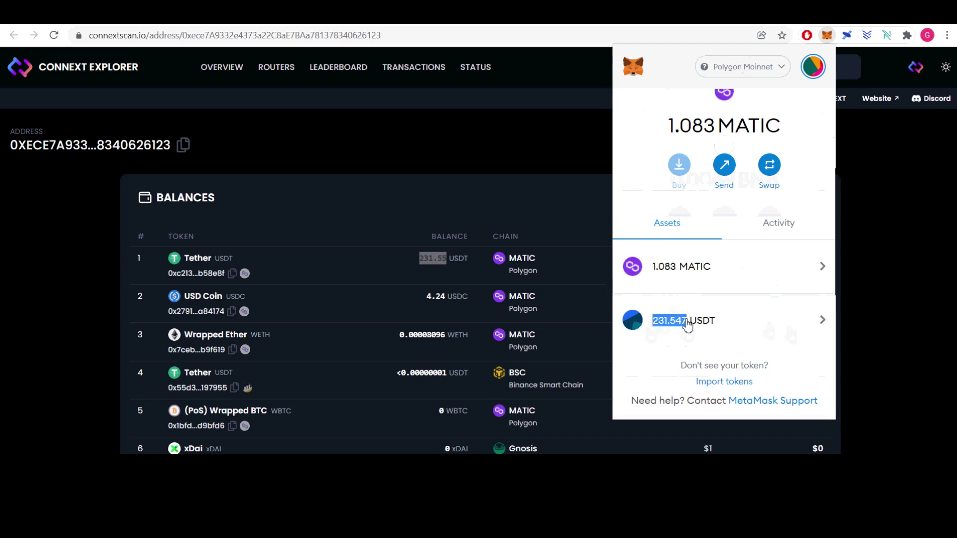
pyautogui.click(688, 324)
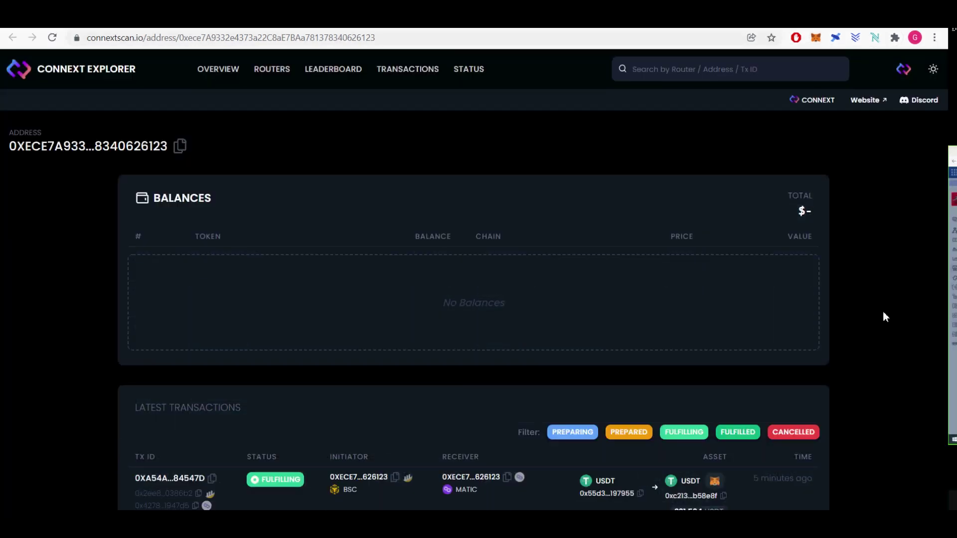
# Scroll to ConnextScan's Balances table and Latest Transactions, showing 231.55 USDT on Polygon
pyautogui.scroll(-2, 884, 315)
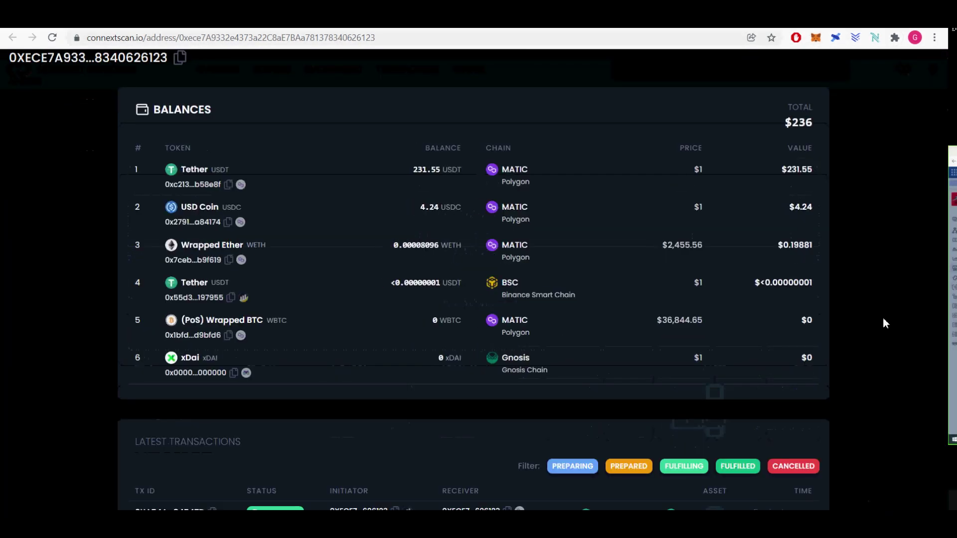
pyautogui.scroll(-3, 884, 317)
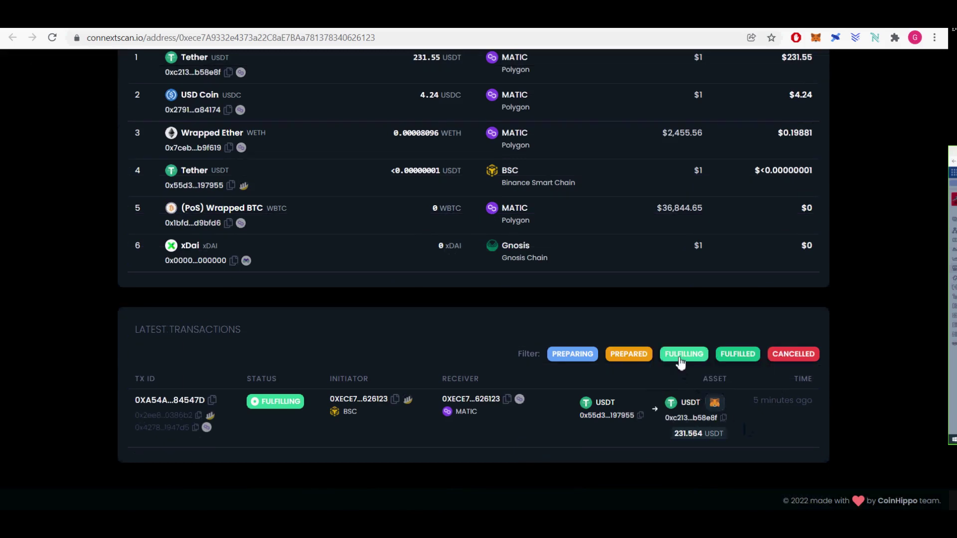